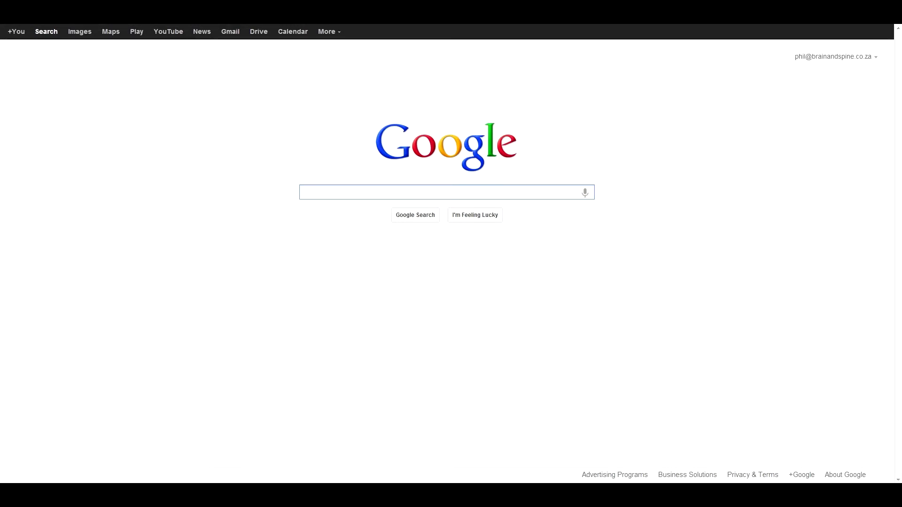
Step: Search Google for 'adobe flash projector' and open the 'Adobe Flash Player - Downloads' result
text(ado)
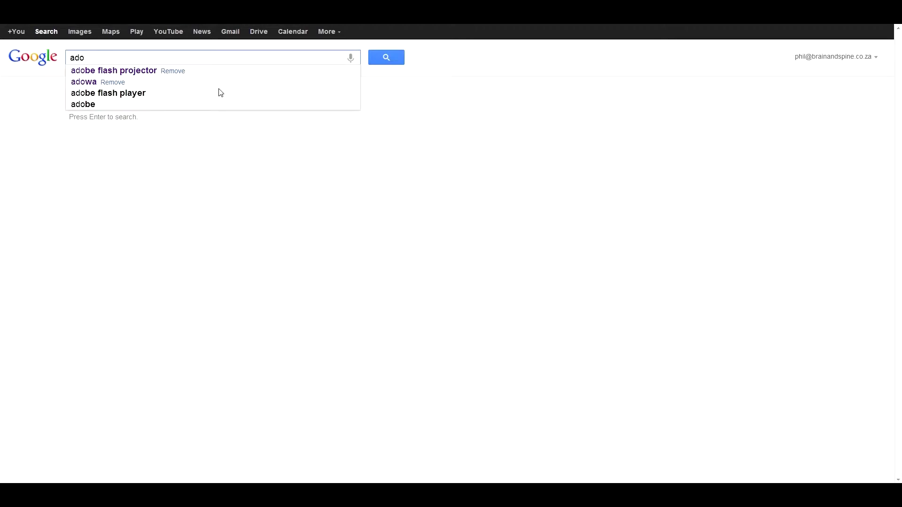
click(121, 74)
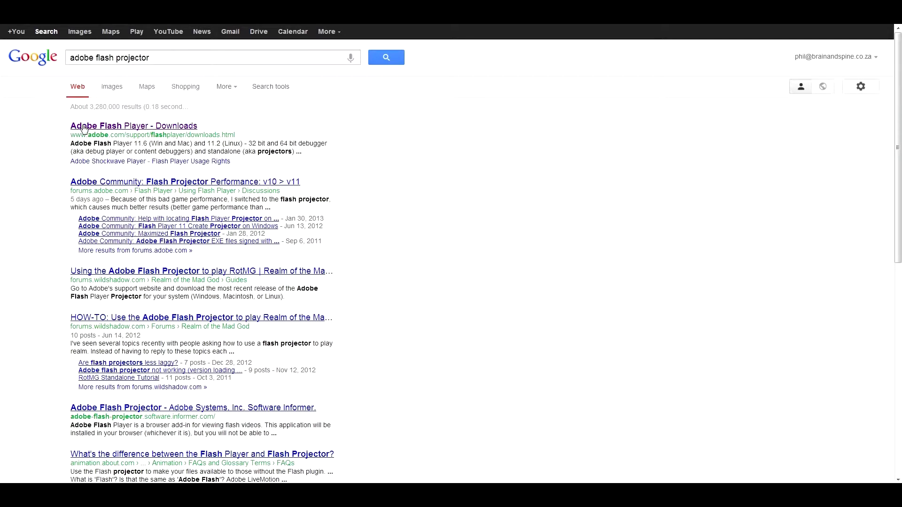
click(167, 126)
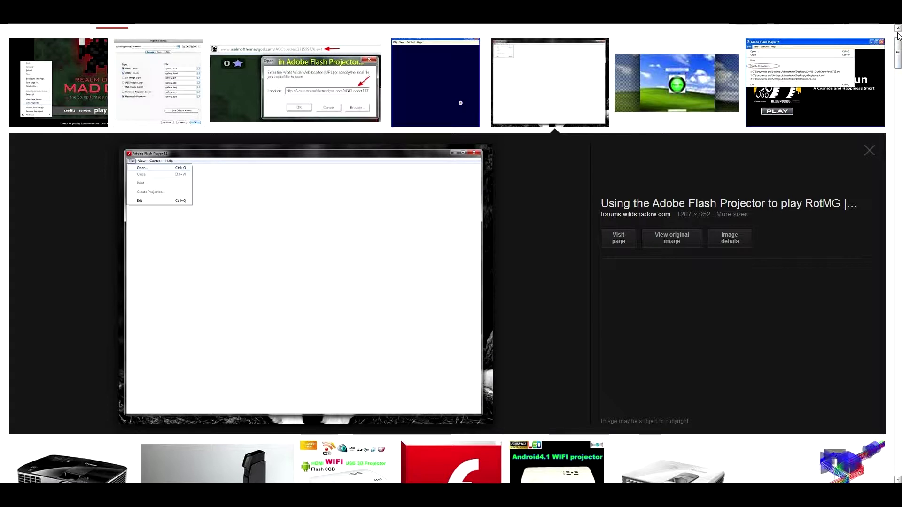
Step: Scroll through the Google Images results on the way to the Nuclear Plant 2 game page
scroll(622, 218, up, 1)
scroll(645, 204, down, 1)
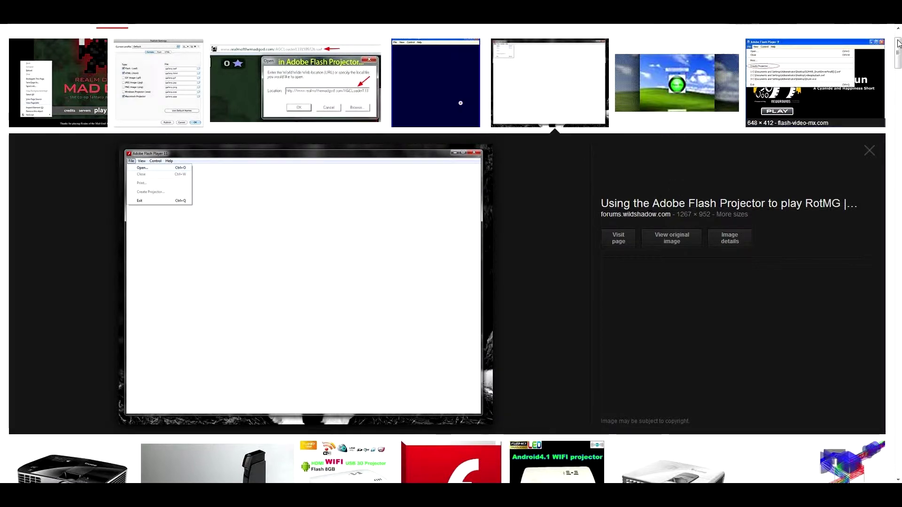
scroll(622, 218, up, 1)
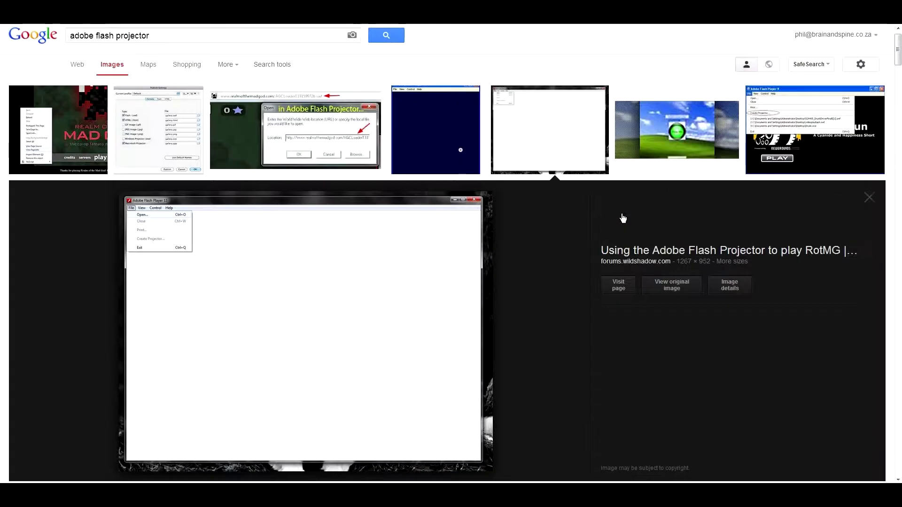
scroll(648, 205, down, 1)
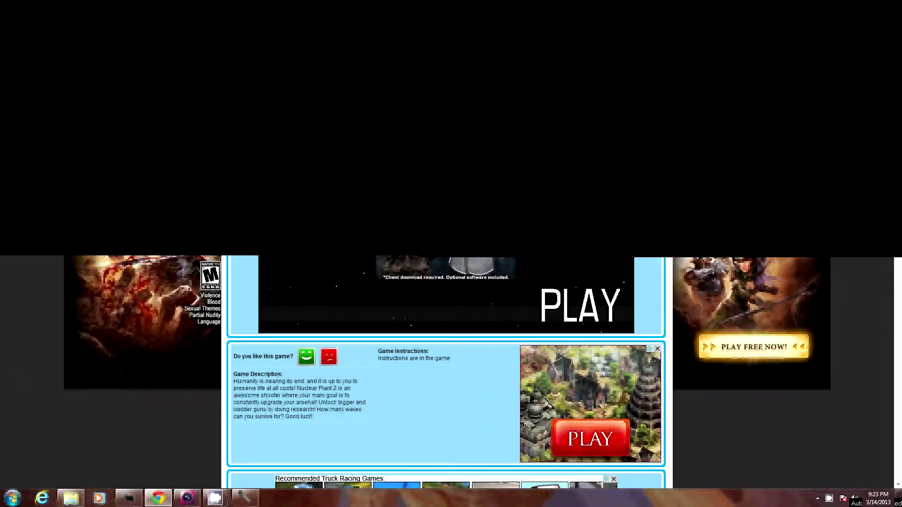
Step: Inspect the game area's code and save the linked nuclear-plant-2.swf file to disk
right_click(237, 190)
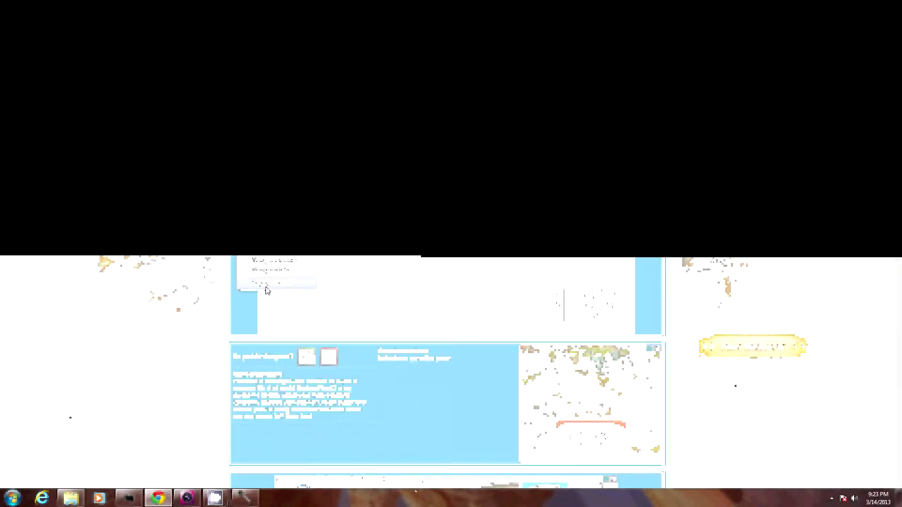
click(266, 286)
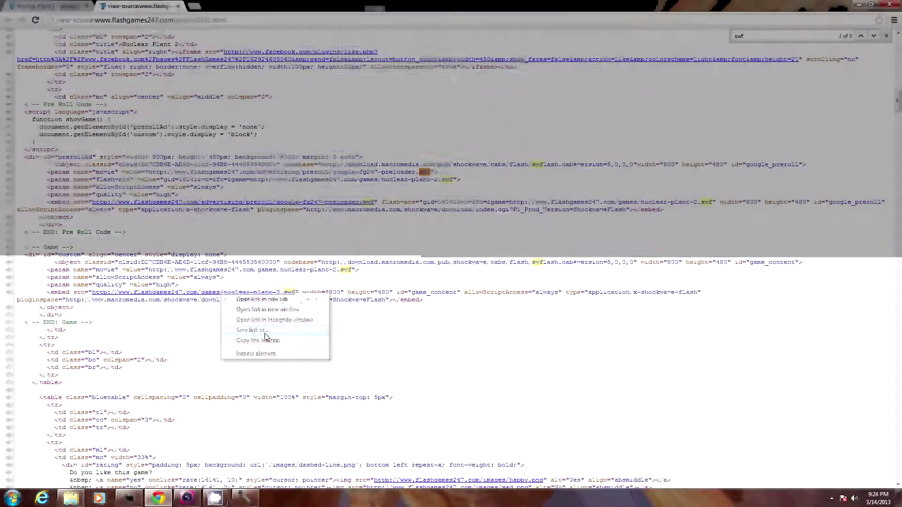
click(252, 331)
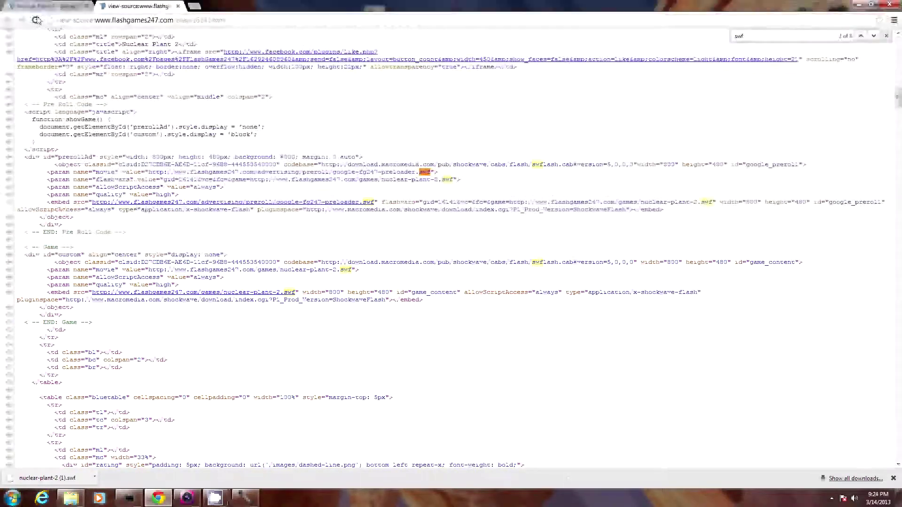
Step: Open a new tab to get the standalone Flash Player projector download
key(ctrl+t)
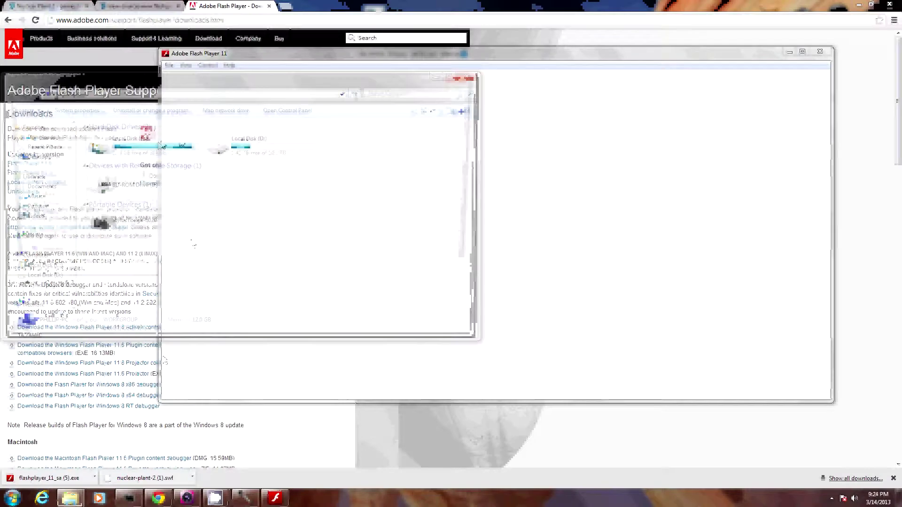
Step: Browse Local Disk (C:) > Users > home folder to nuclear-plant-2 (1).swf, opening it in Flash Player
double_click(161, 146)
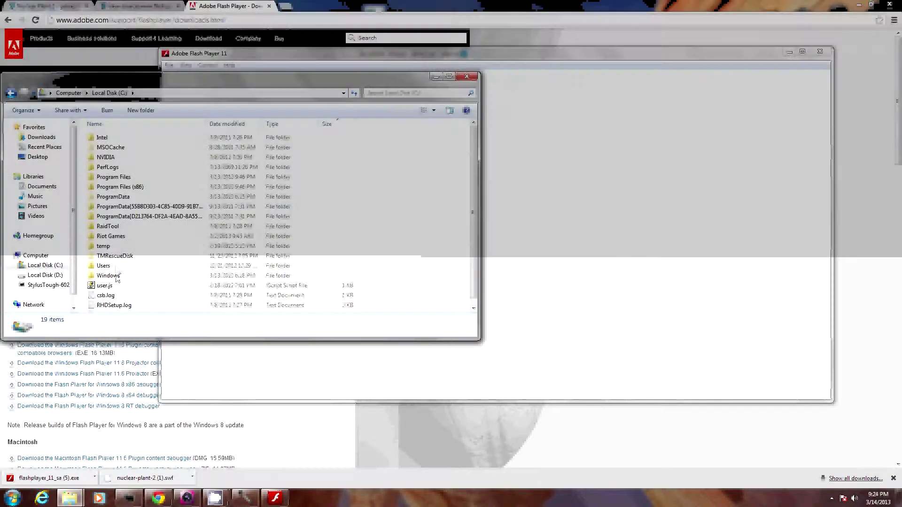
double_click(103, 266)
double_click(104, 147)
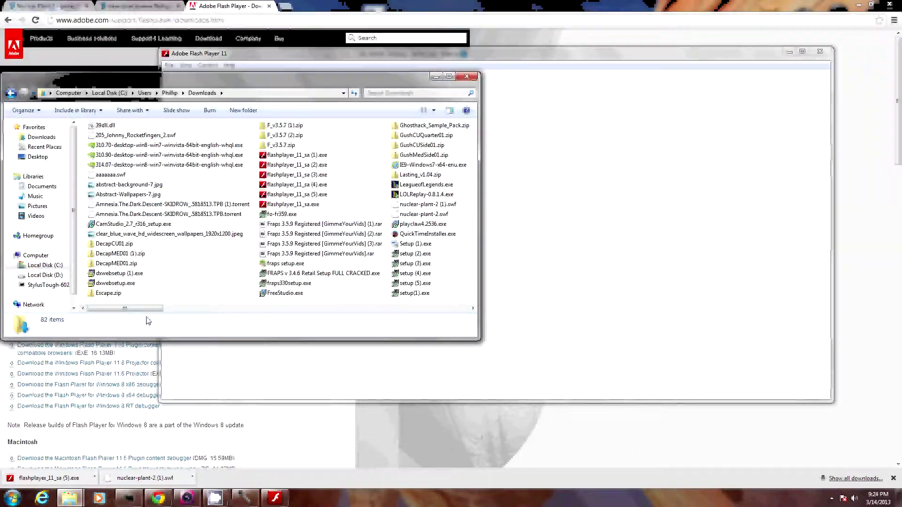
mouse_move(146, 309)
mouse_down()
mouse_move(306, 310)
mouse_move(155, 308)
mouse_up()
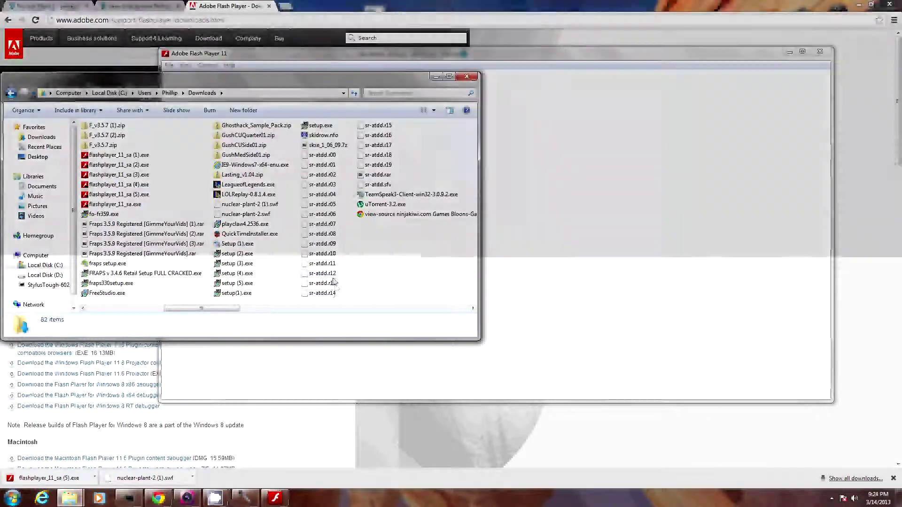
drag(277, 309, 151, 318)
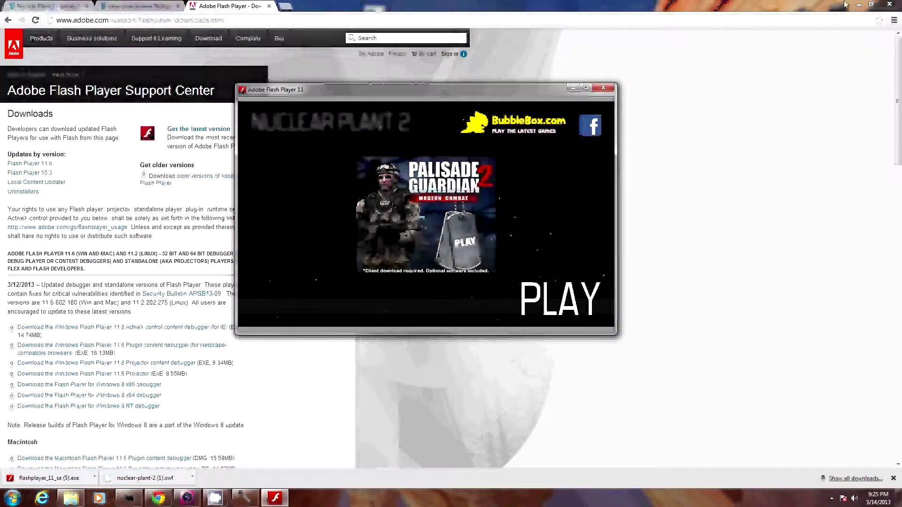
click(859, 5)
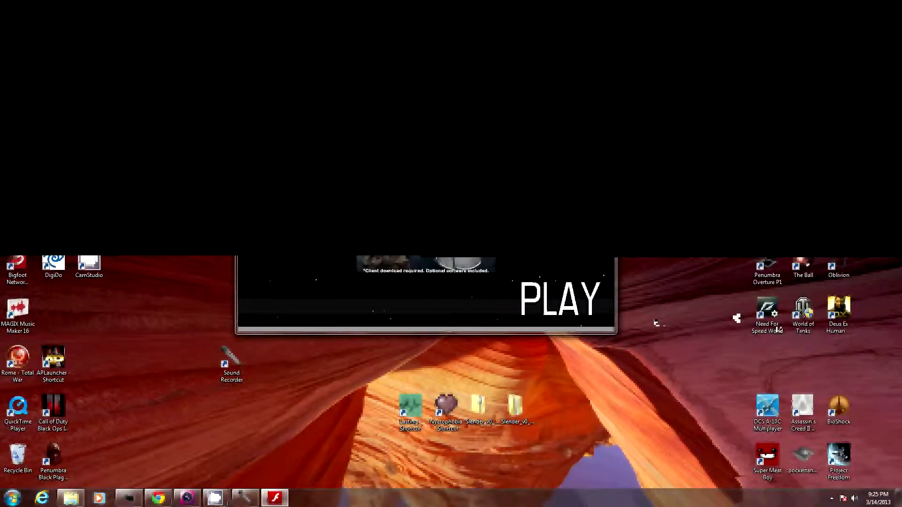
Step: Minimise the Flash Player game window to reveal the Windows desktop
click(584, 92)
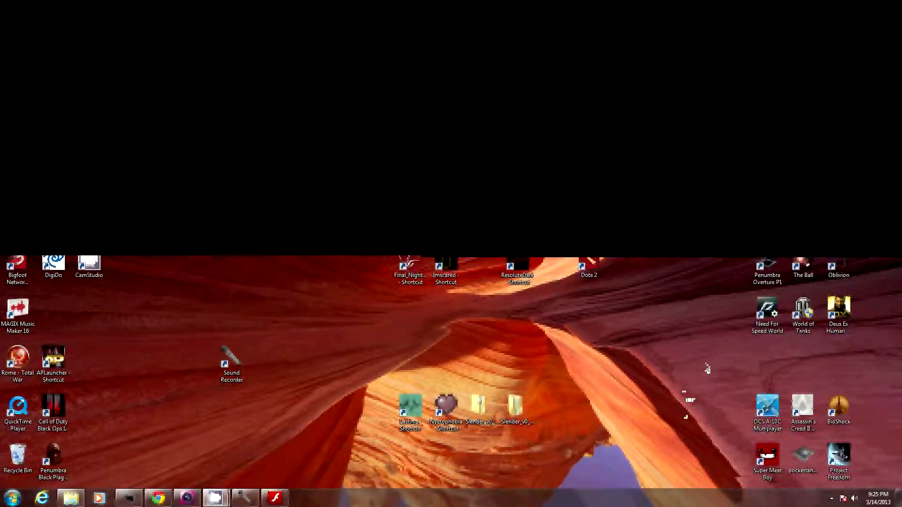